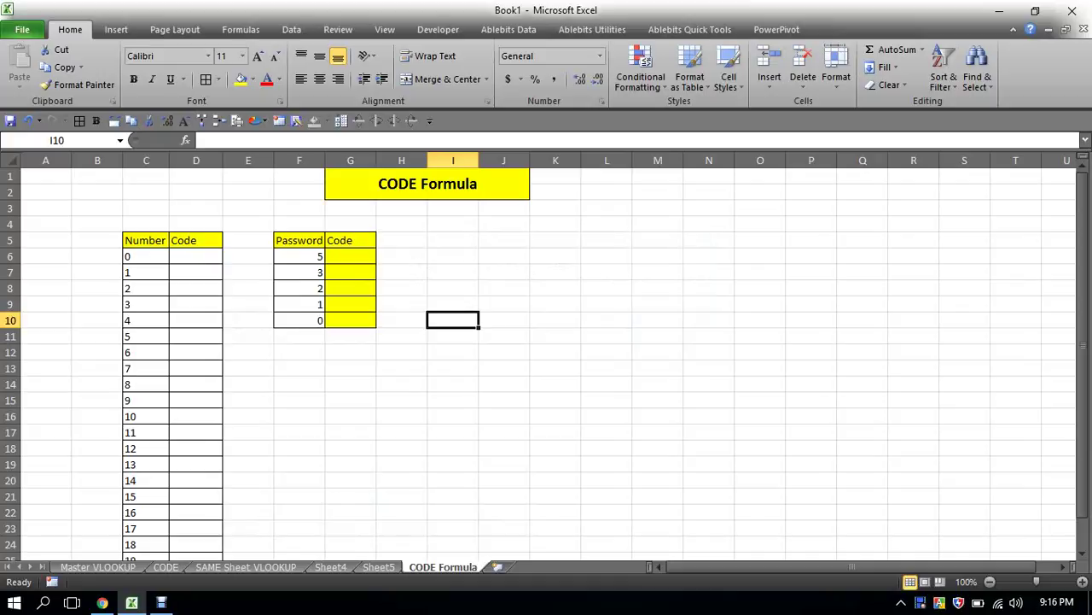
- Look over the Password table's values, starting from the first Password entry
scroll(546, 358, "down", 1)
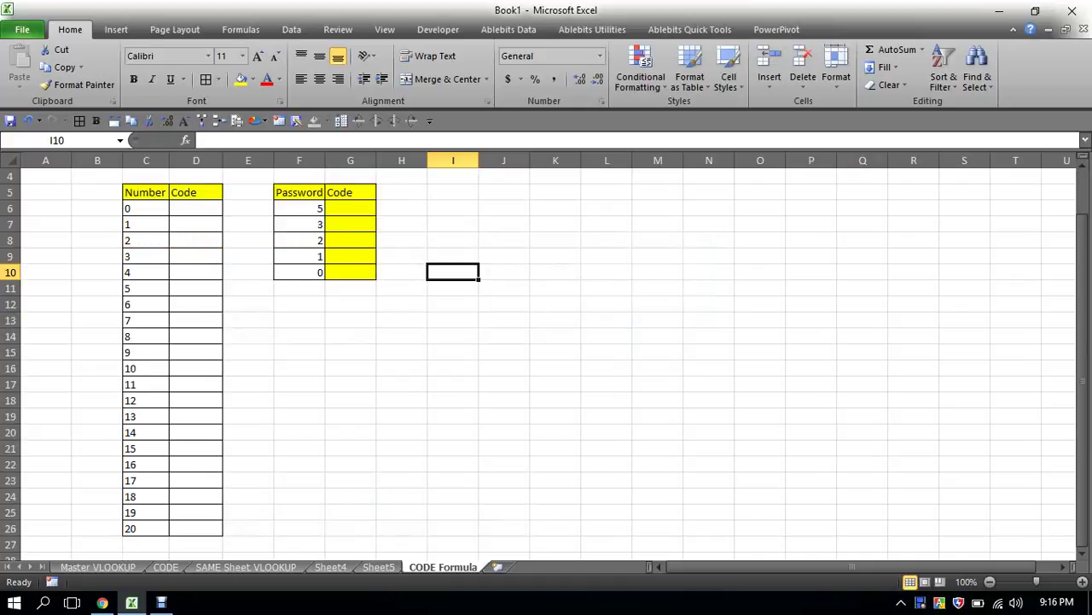
scroll(546, 359, "up", 1)
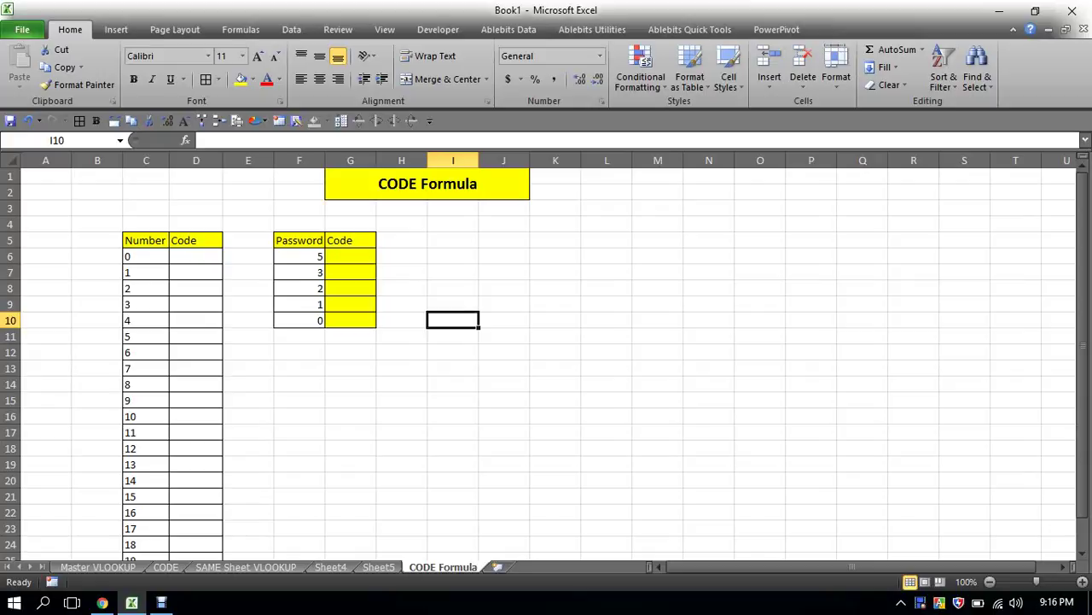
left_click(299, 240)
left_click(317, 258)
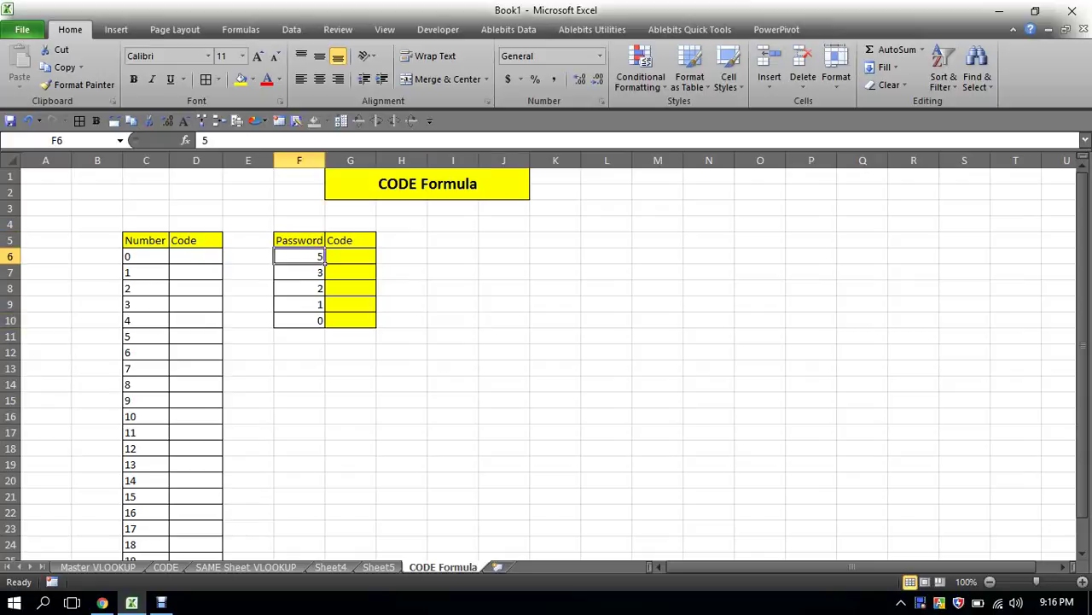
key("Down")
key("Down")
key("Down")
key("Down")
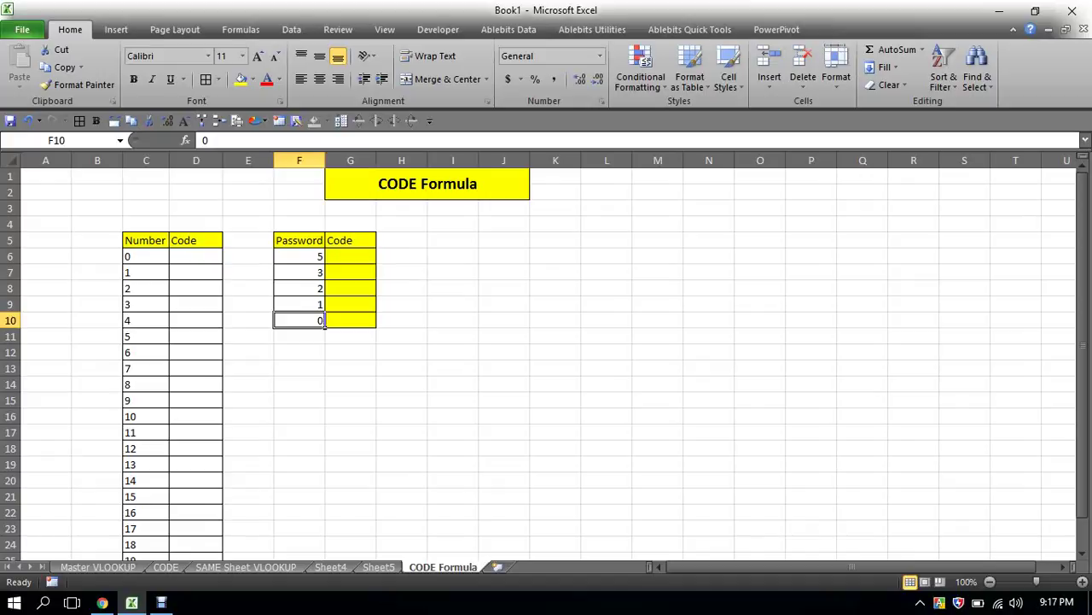
- Point out the Number values 0 and 2 and their Code cells, ending on D6
left_click(452, 351)
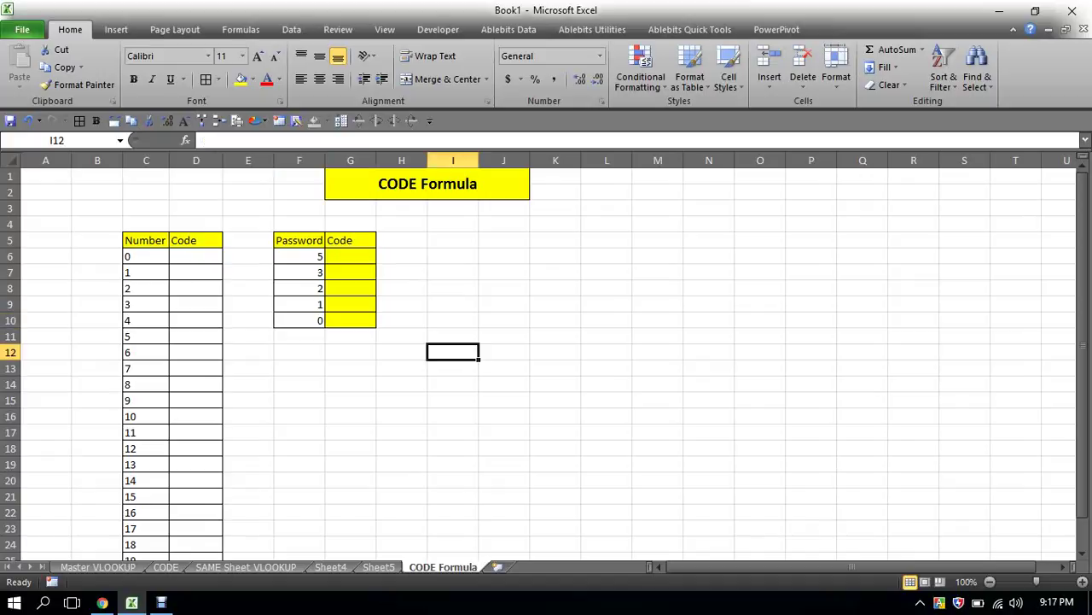
left_click(162, 258)
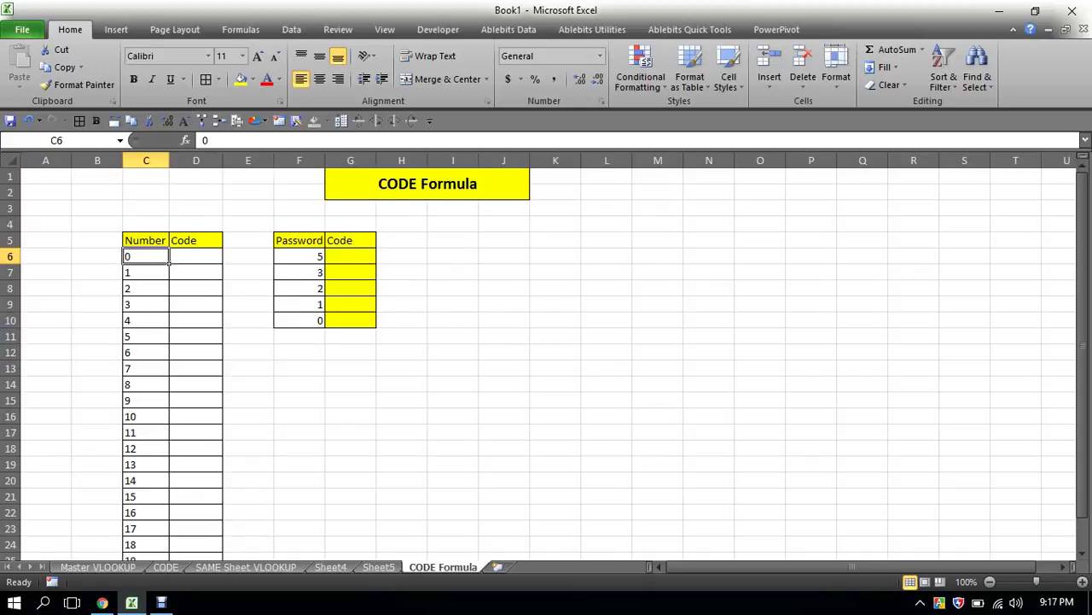
left_click(195, 256)
left_click(167, 290)
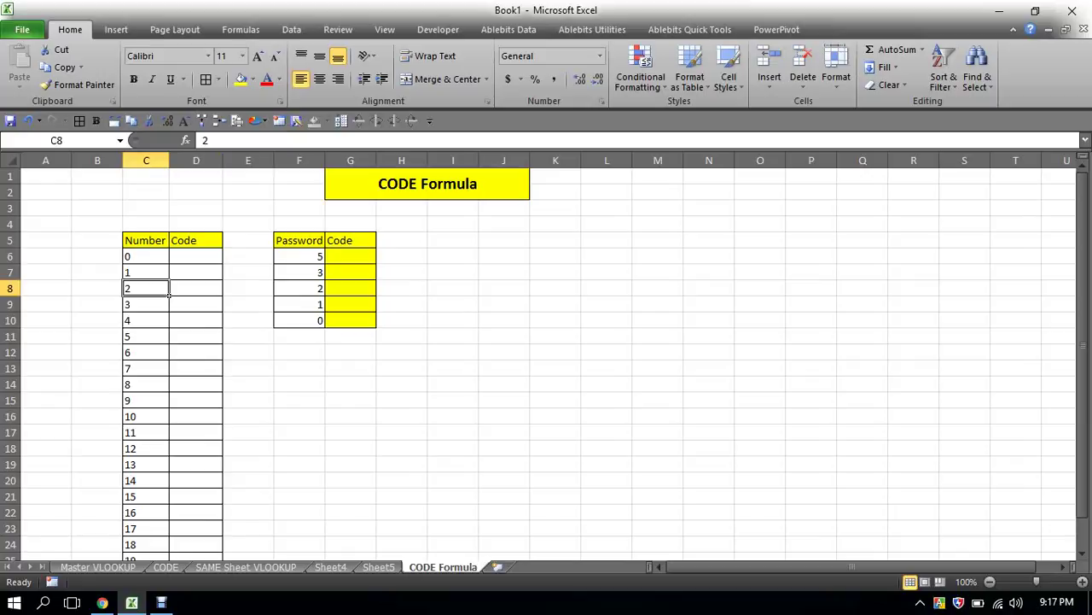
left_click(195, 290)
left_click(146, 256)
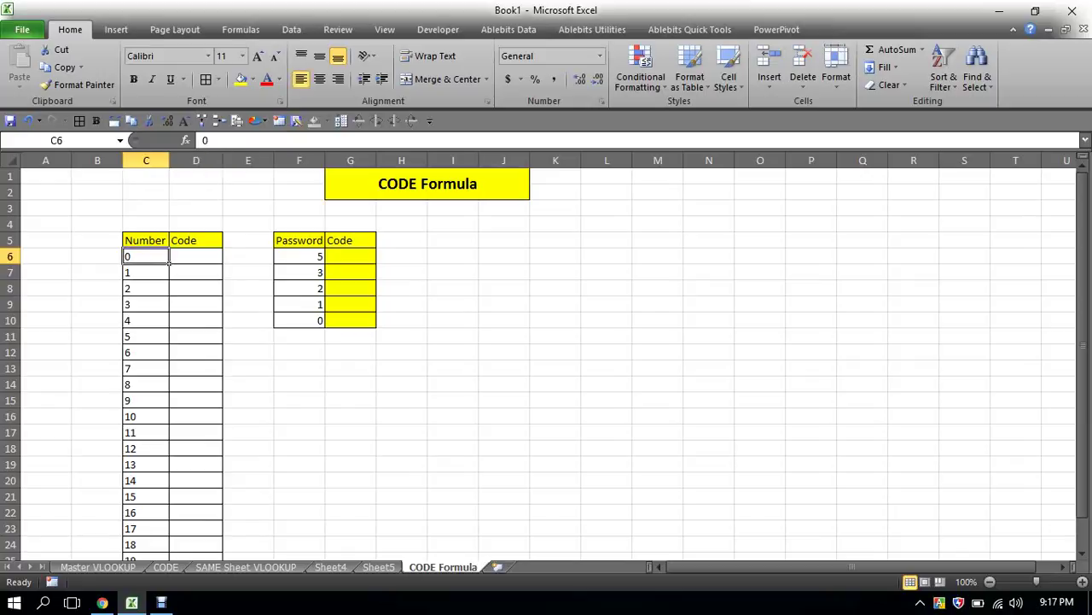
left_click(196, 256)
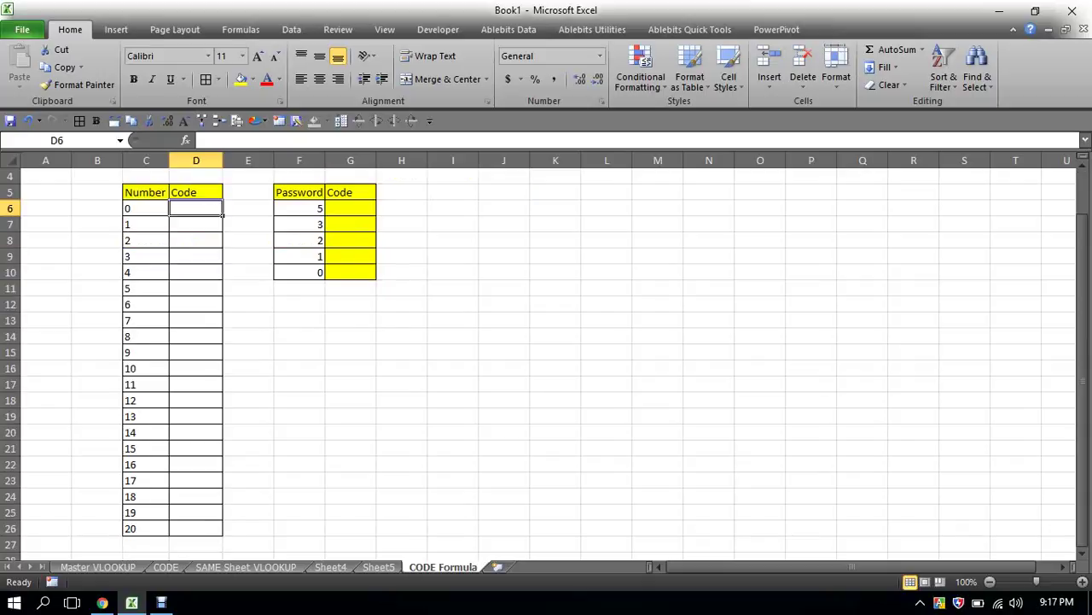
left_click(401, 335)
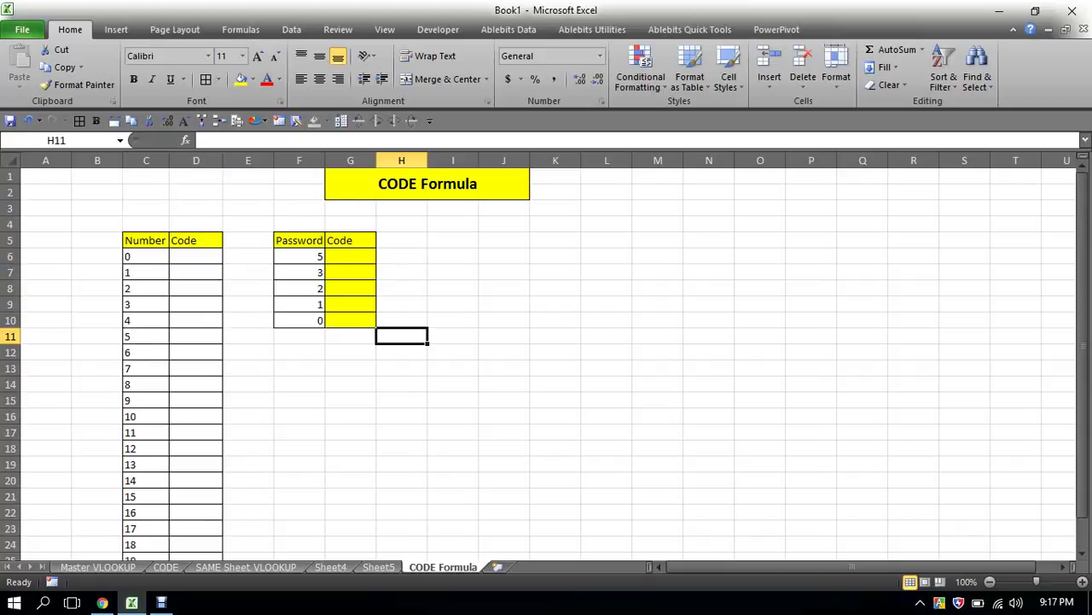
left_click(195, 256)
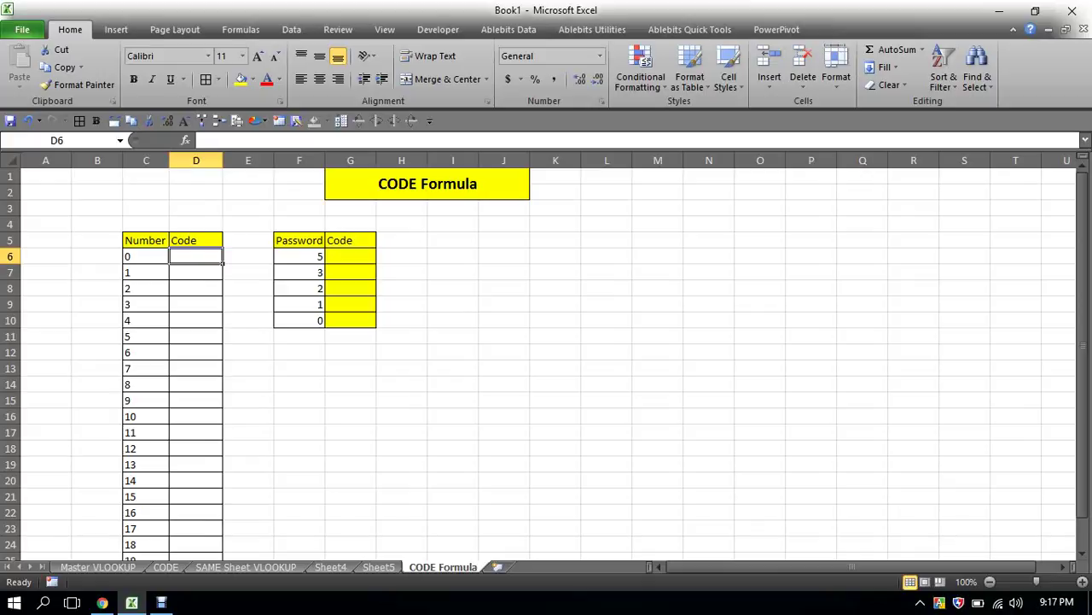
- Enter =CODE(C6) in D6 so it returns 48 for Number 0
type("=")
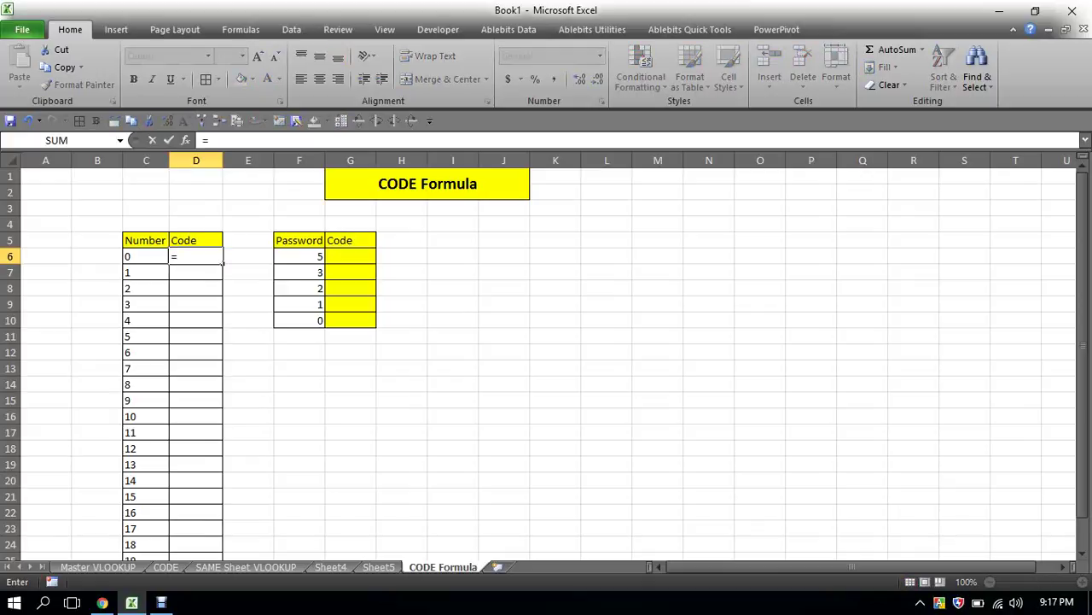
type("co")
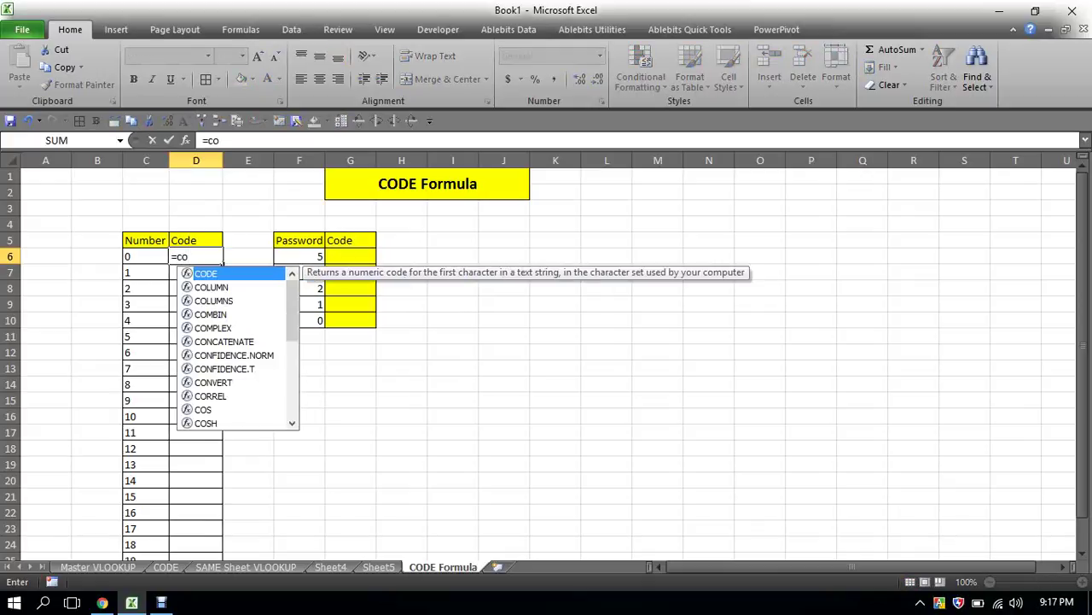
type("r")
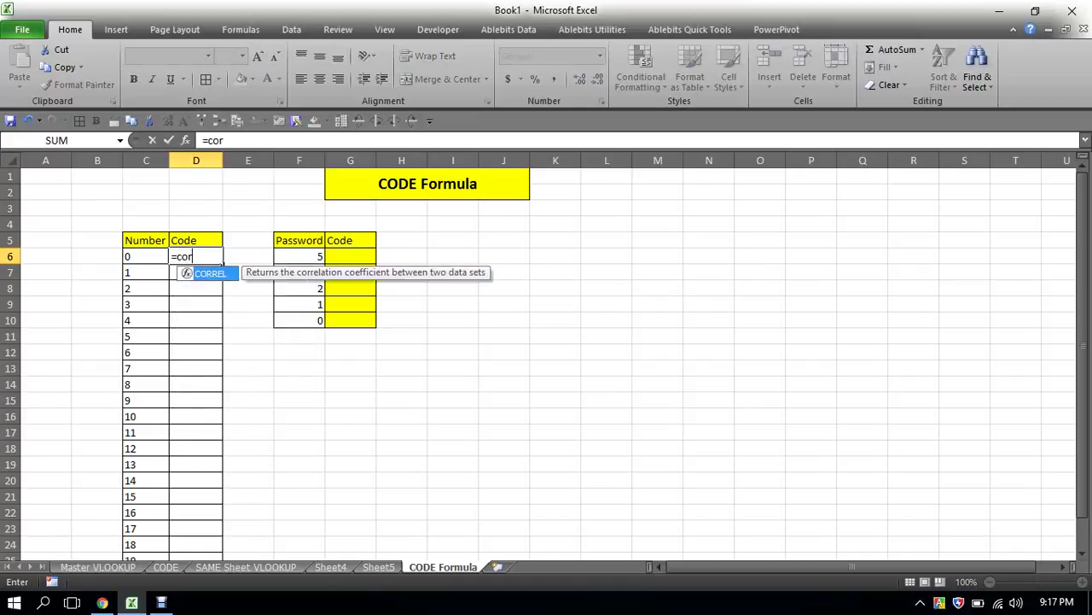
key("BackSpace")
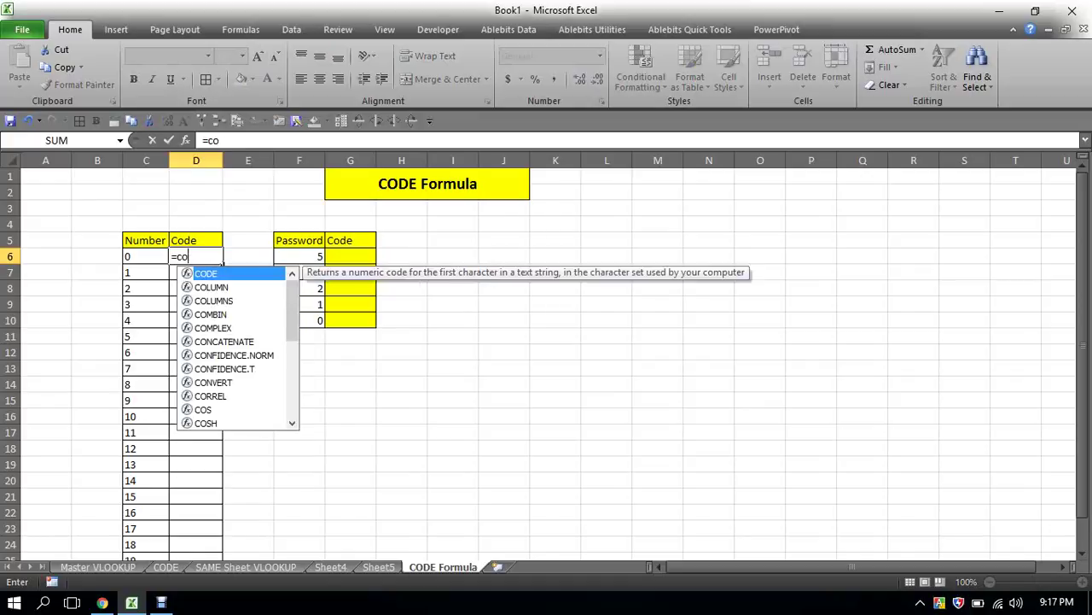
type("d")
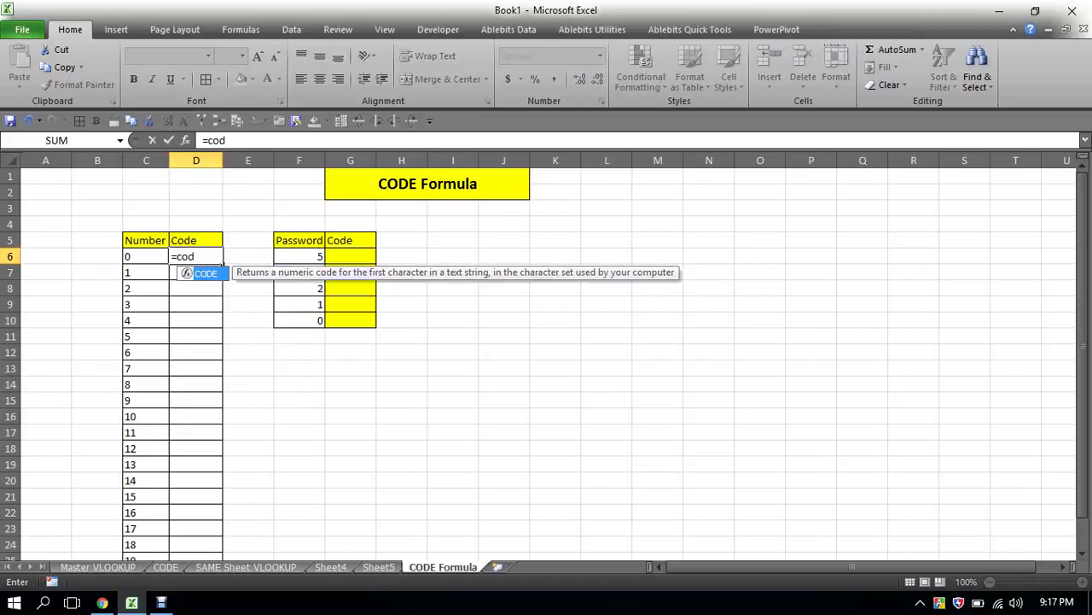
key("Tab")
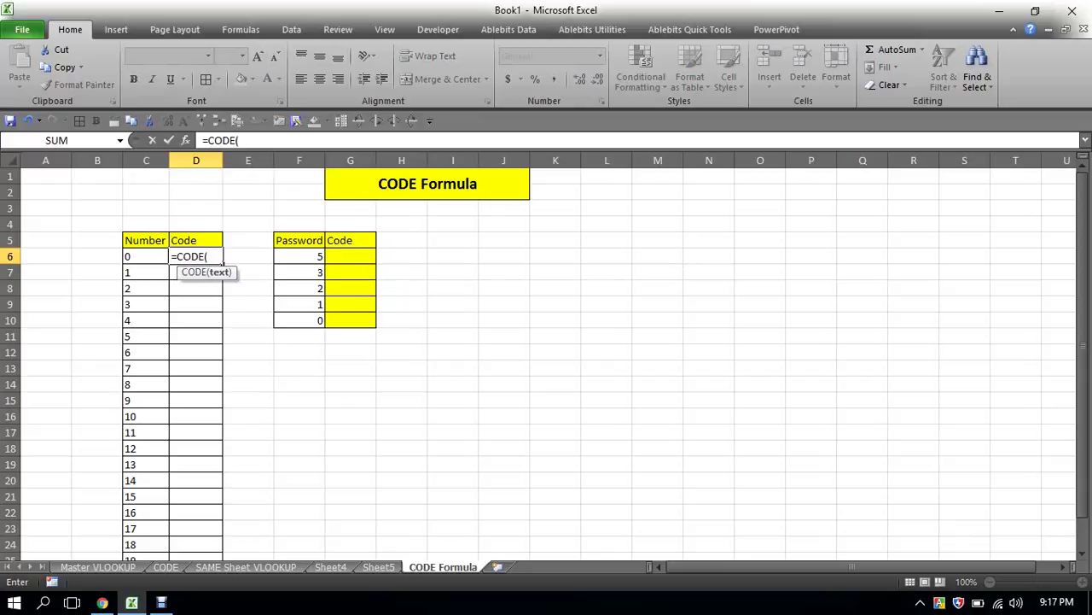
key("Left")
type(")")
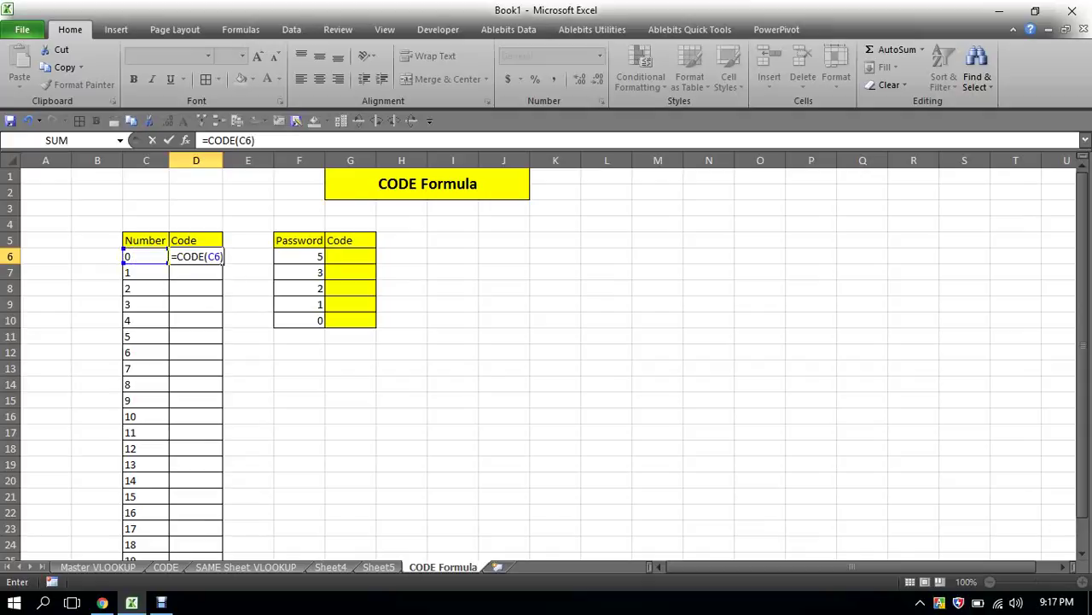
key("Return")
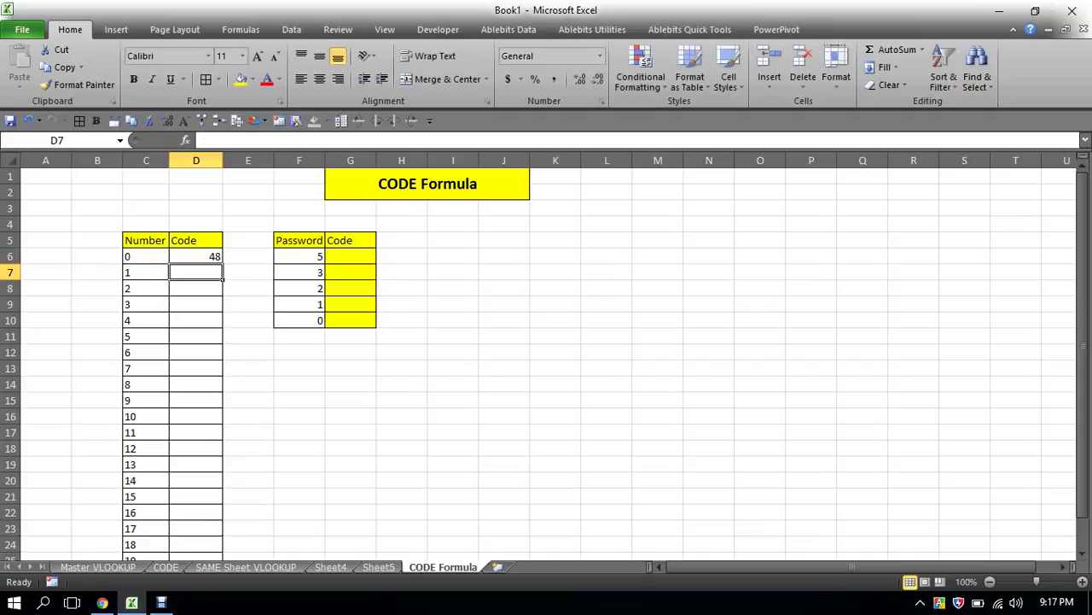
left_click(196, 256)
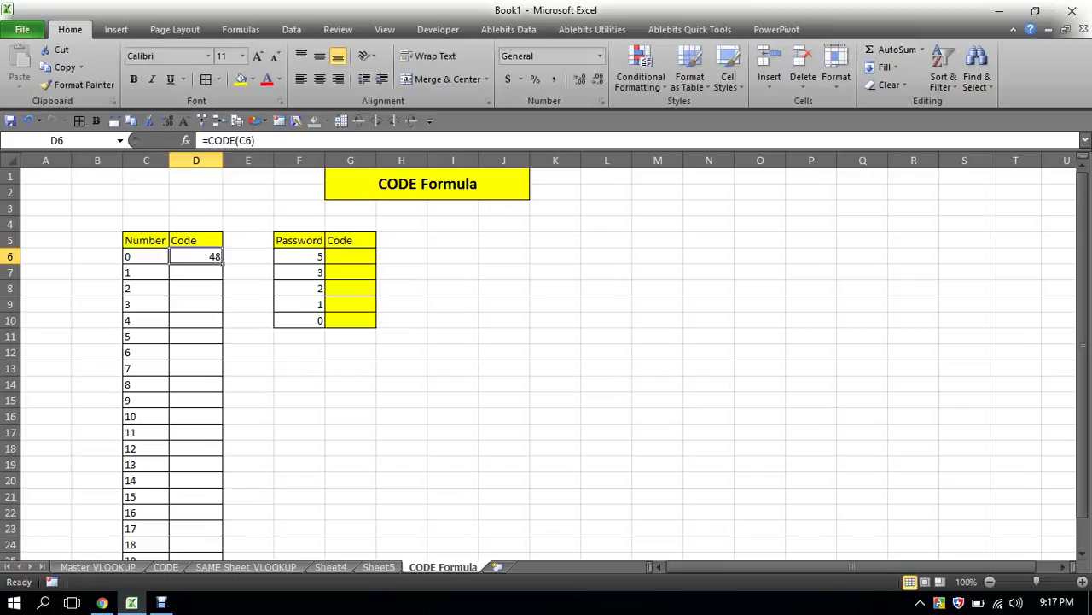
- Copy D6's =CODE formula into D7:D26 beside Numbers 1 through 20
key("ctrl+c")
key("Left")
key("ctrl+Down")
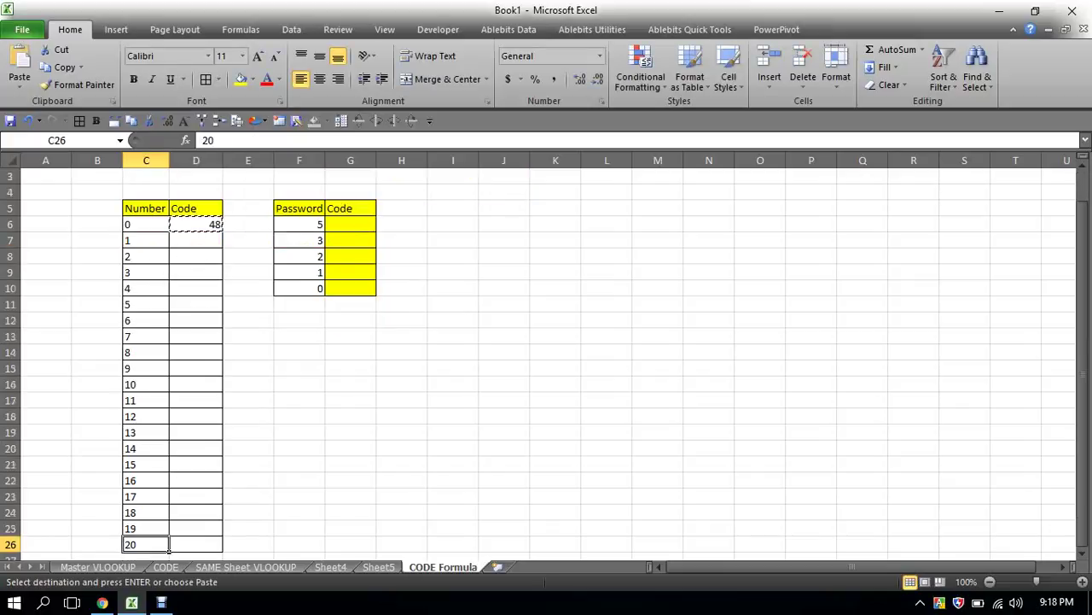
key("Right")
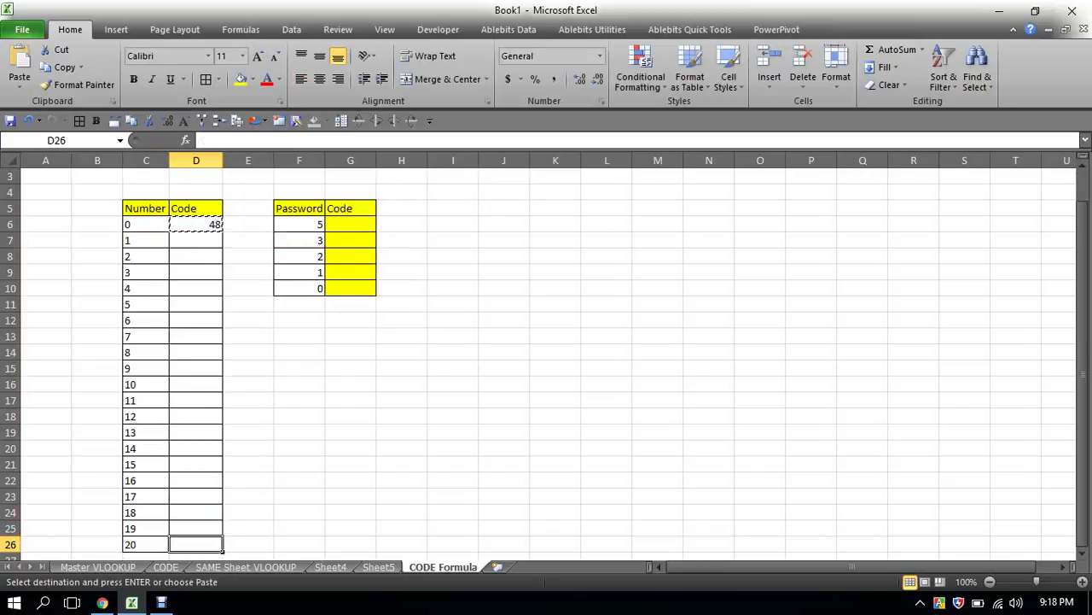
key("ctrl+shift+Up")
key("shift+Down")
key("Return")
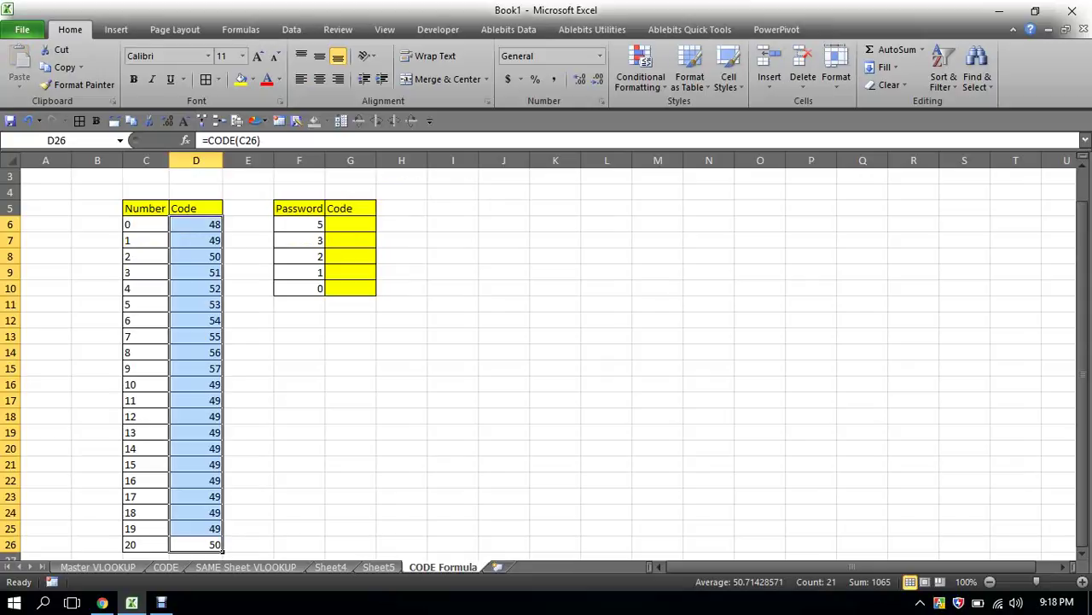
scroll(546, 358, "up", 1)
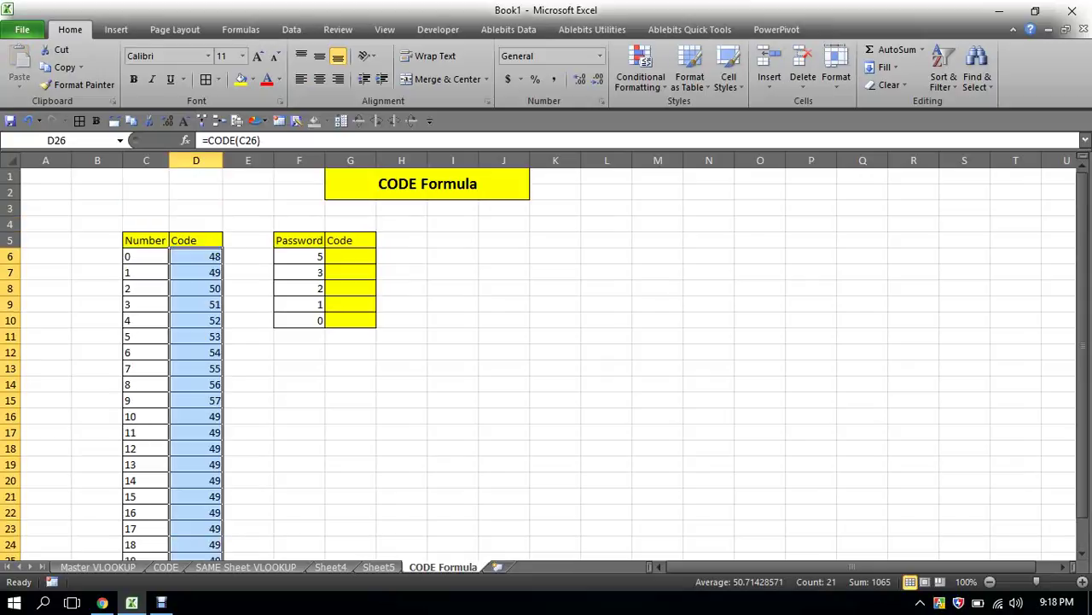
left_click(168, 260)
left_click(171, 260)
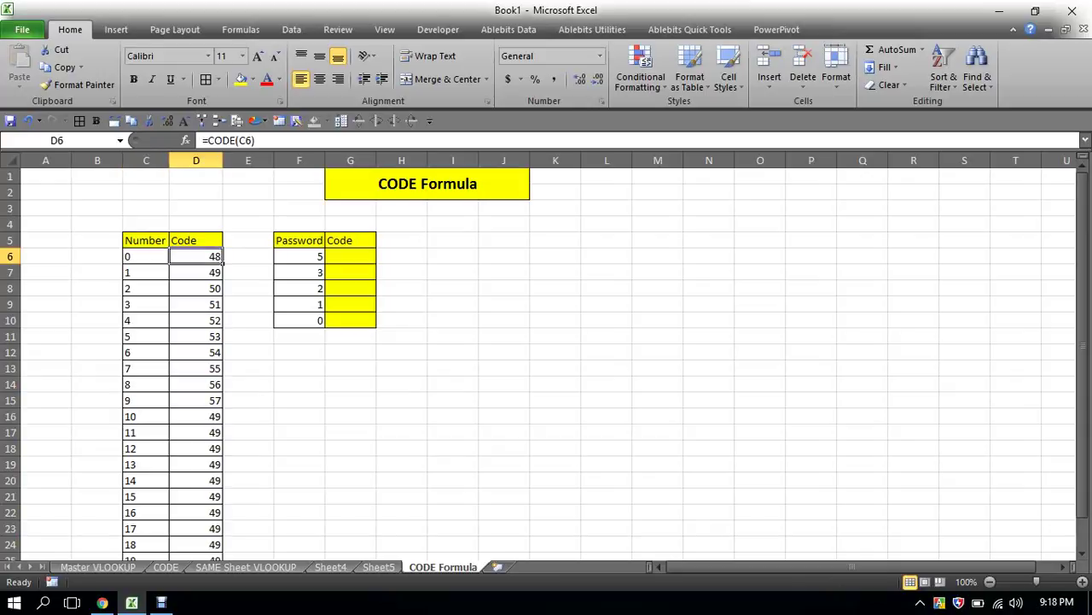
left_click(168, 275)
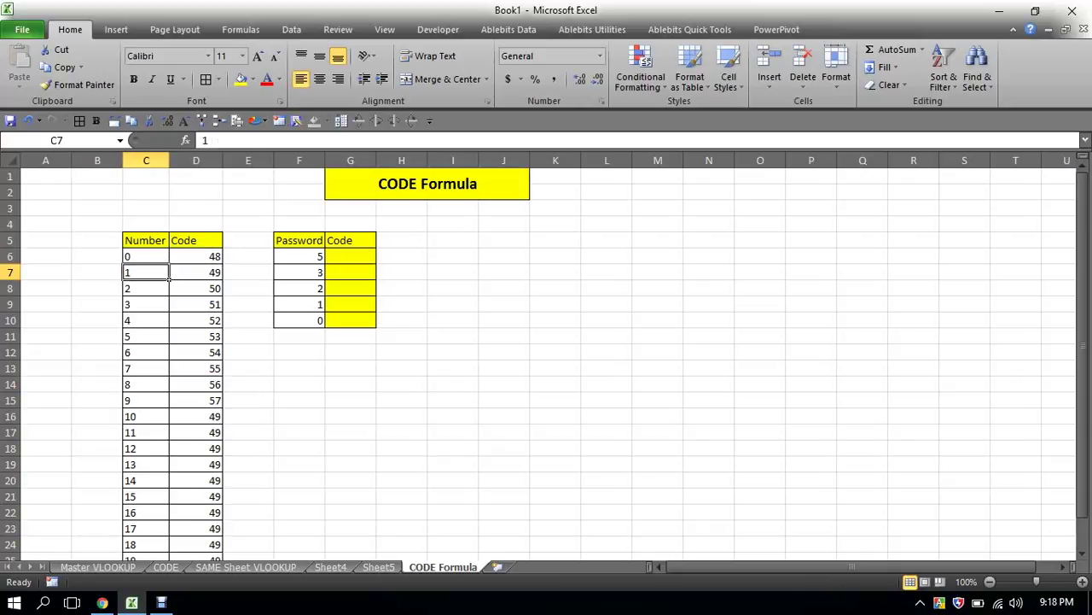
left_click(173, 275)
left_click(167, 291)
left_click(173, 291)
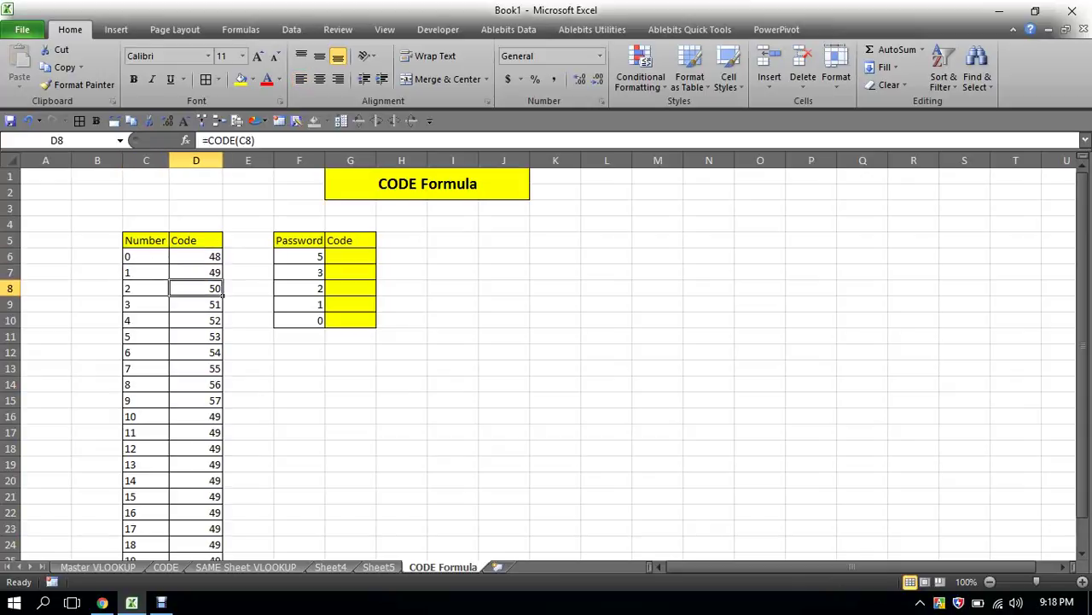
left_click(167, 307)
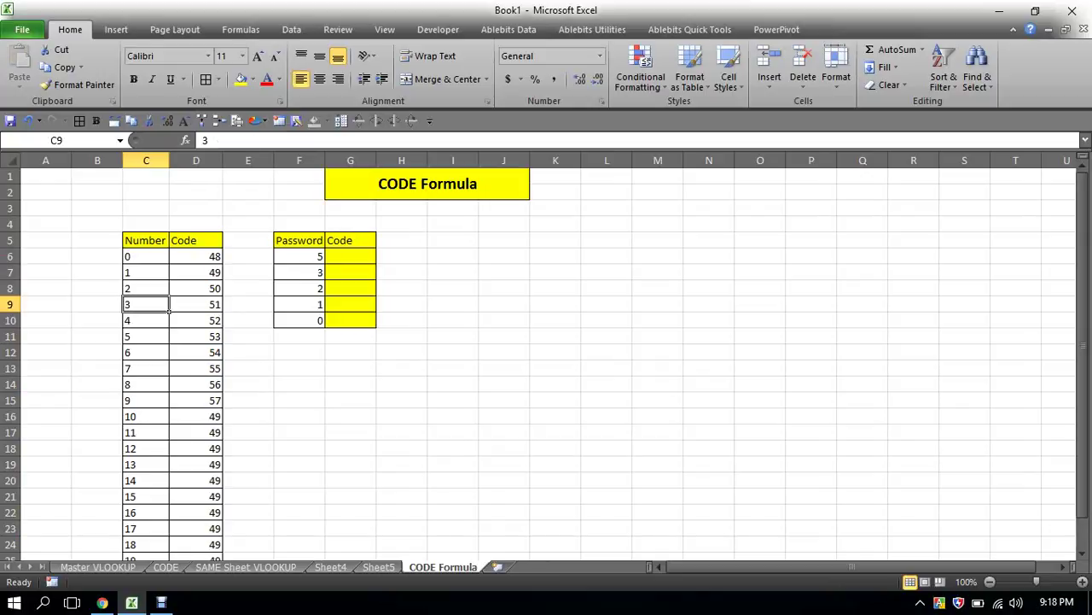
left_click(173, 306)
left_click(168, 323)
left_click(173, 323)
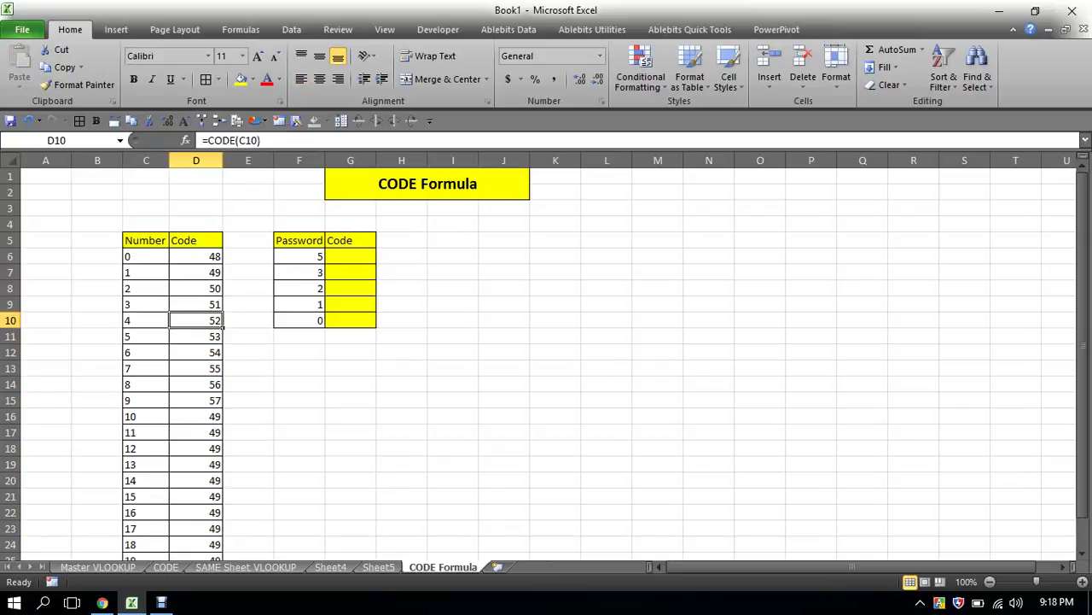
scroll(546, 359, "down", 1)
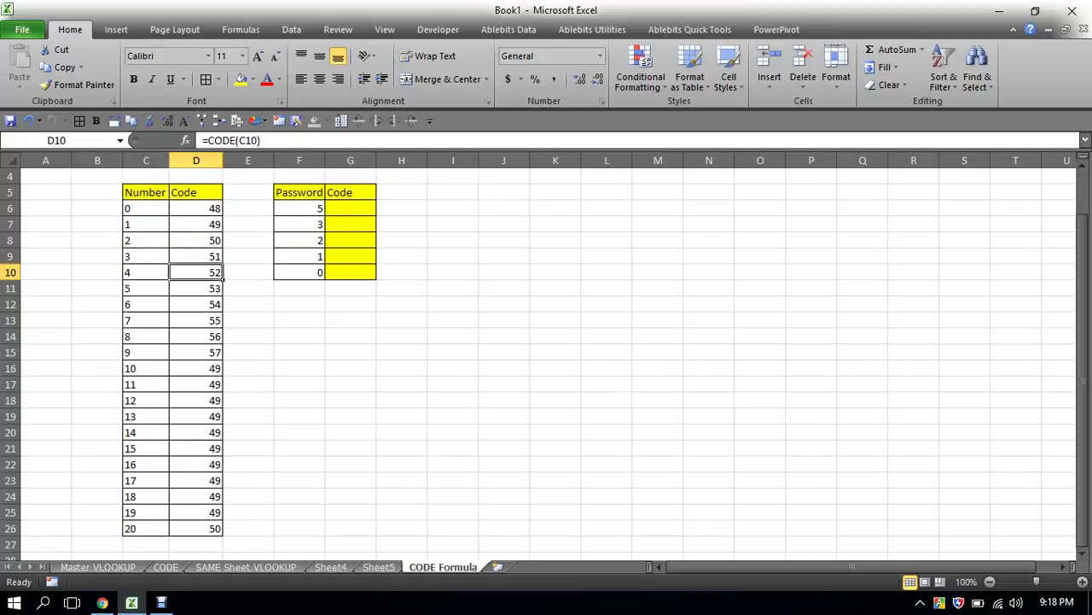
left_click_drag(163, 368, 169, 518)
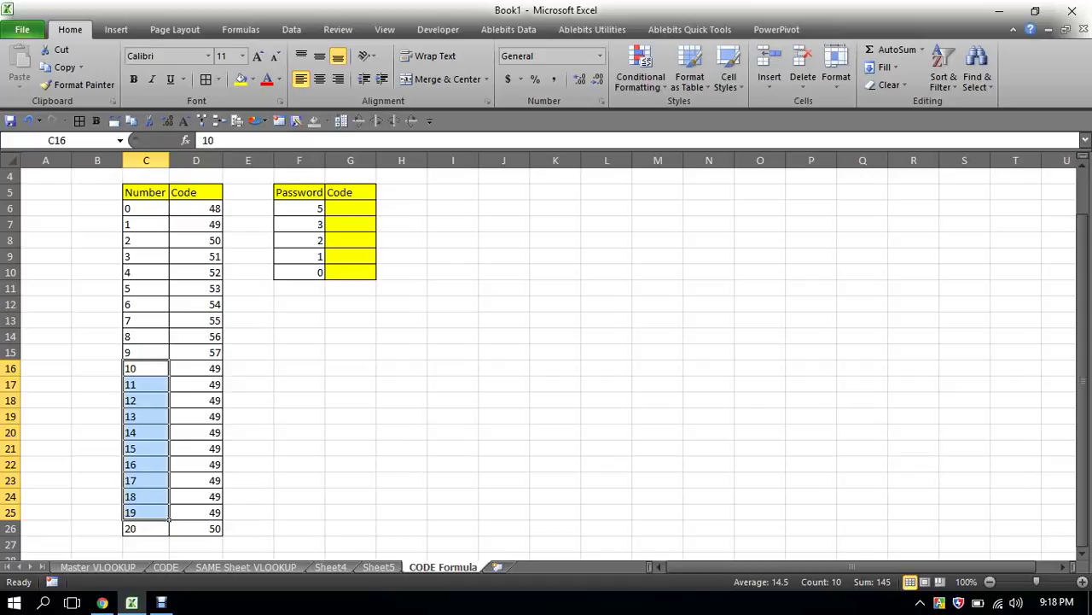
left_click(146, 240)
left_click(196, 240)
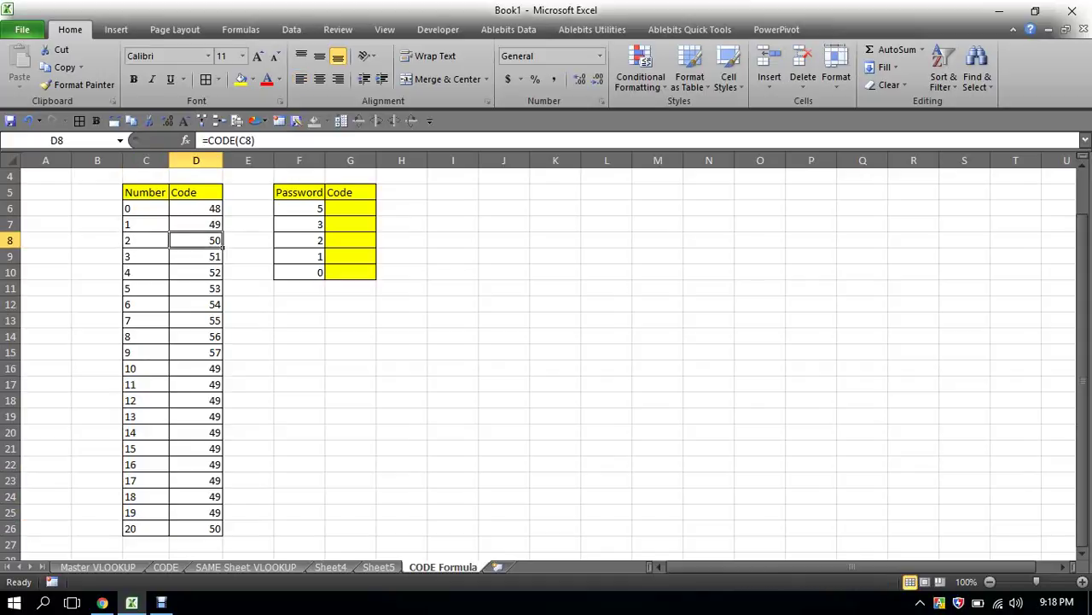
left_click(146, 528)
left_click(196, 528)
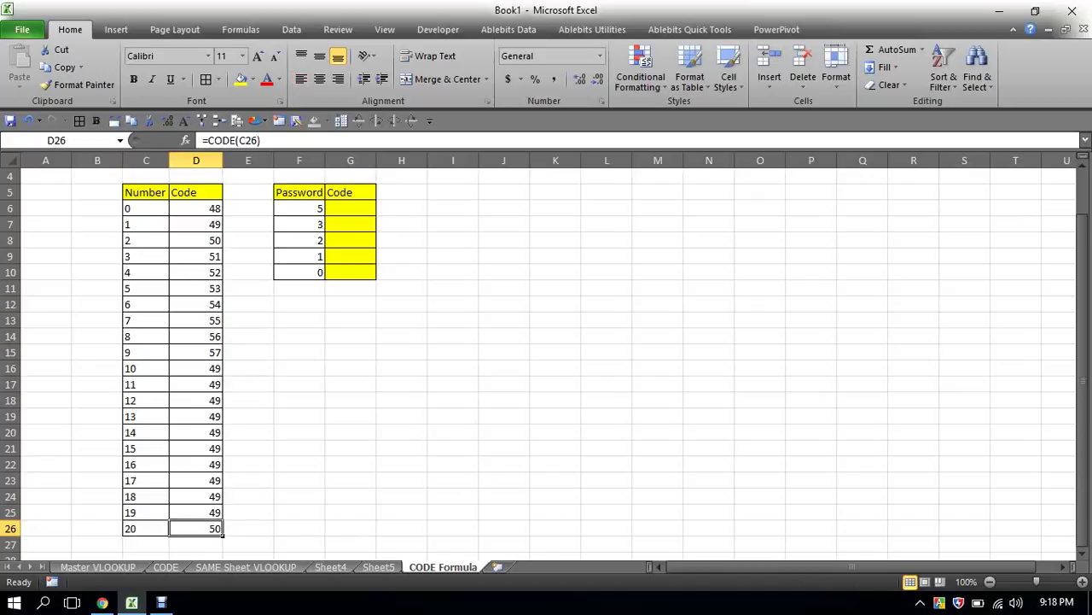
scroll(546, 359, "up", 1)
scroll(546, 359, "down", 1)
left_click(350, 208)
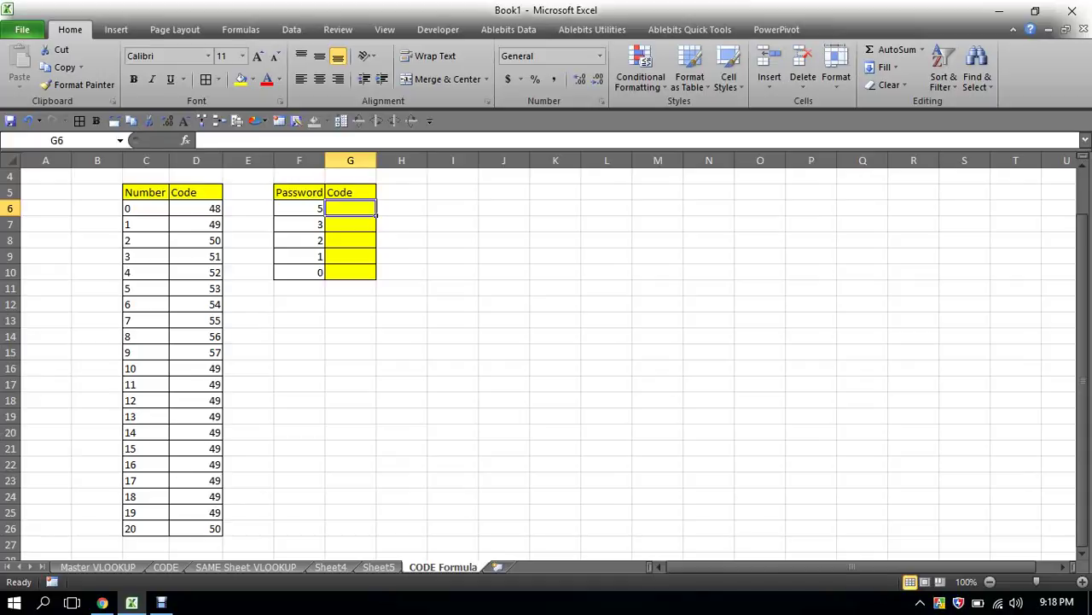
- Enter =CODE(F6) in G6 so it returns 53 for the first Password value
type("=code")
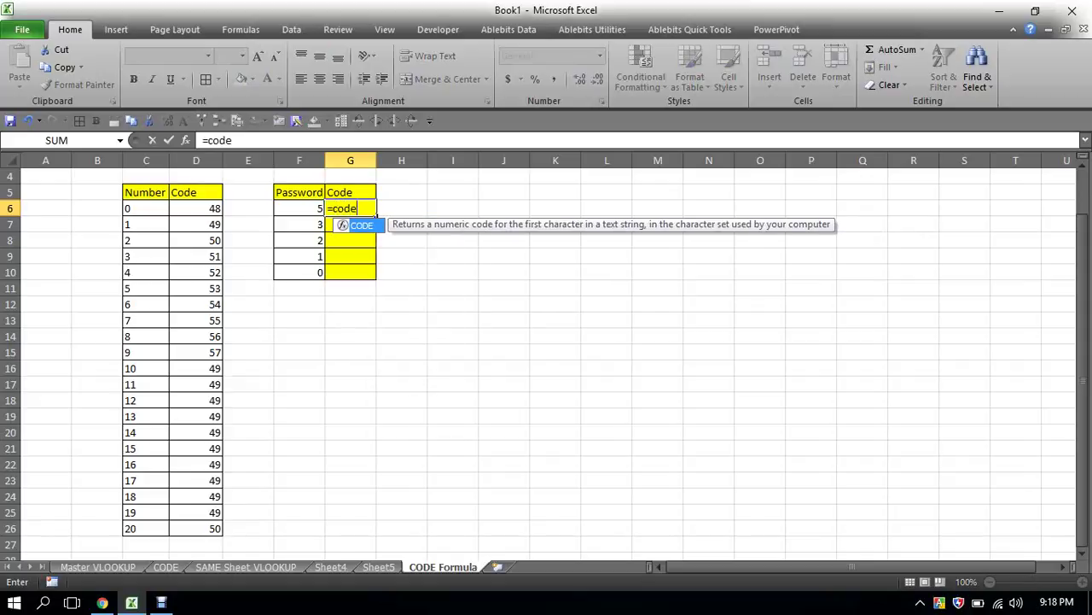
key("Tab")
key("Left")
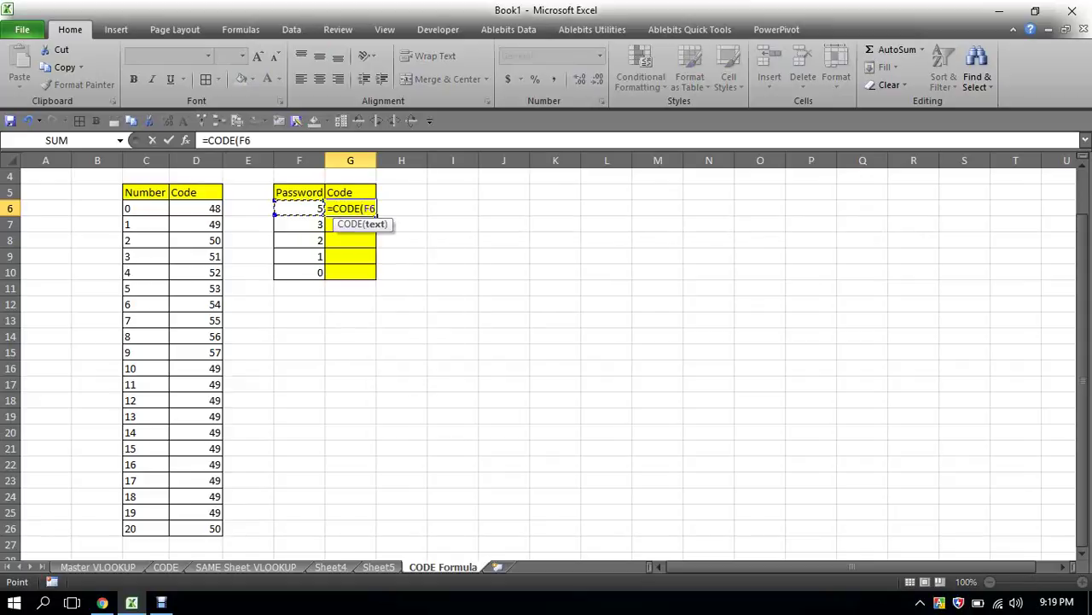
type(")")
key("Return")
left_click(350, 208)
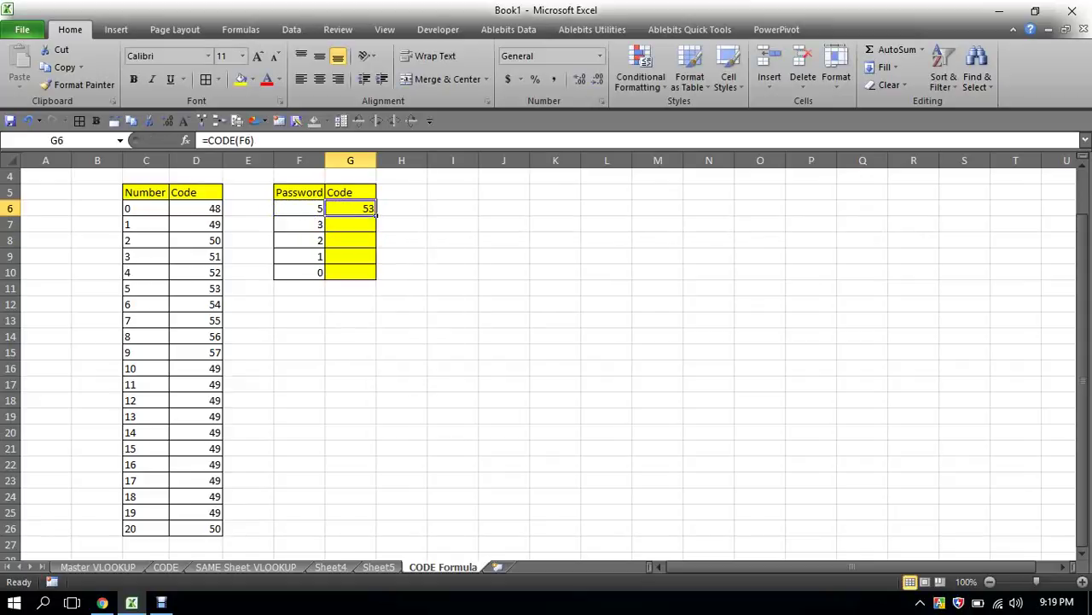
- Copy G6's formula down through G10, giving 51, 50, 49, 48
key("ctrl+c")
key("Down")
key("Down")
key("Down")
key("shift+Up")
key("shift+Up")
key("shift+Up")
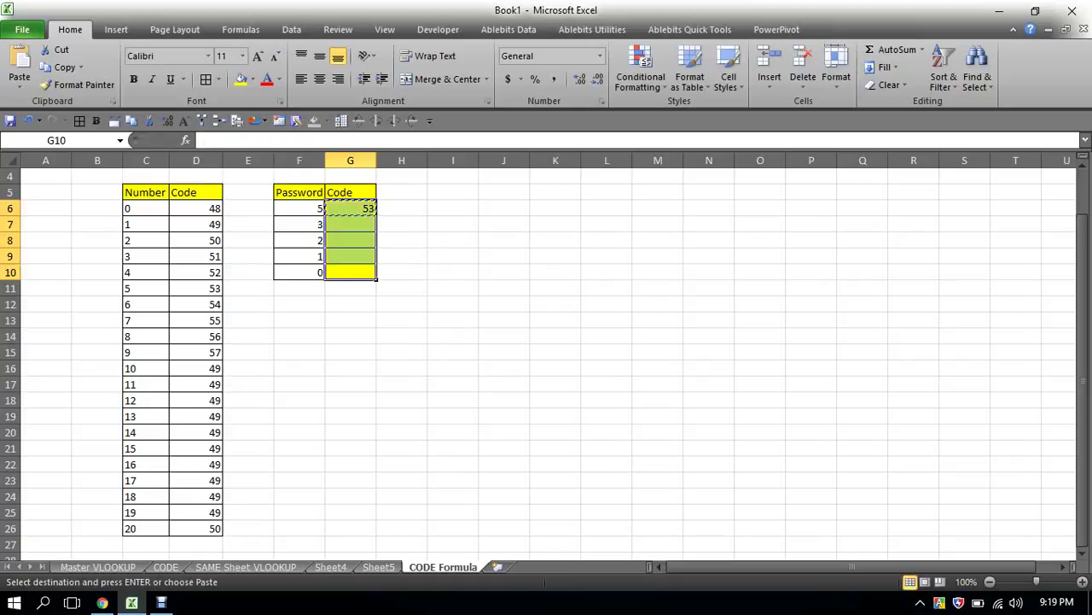
key("Return")
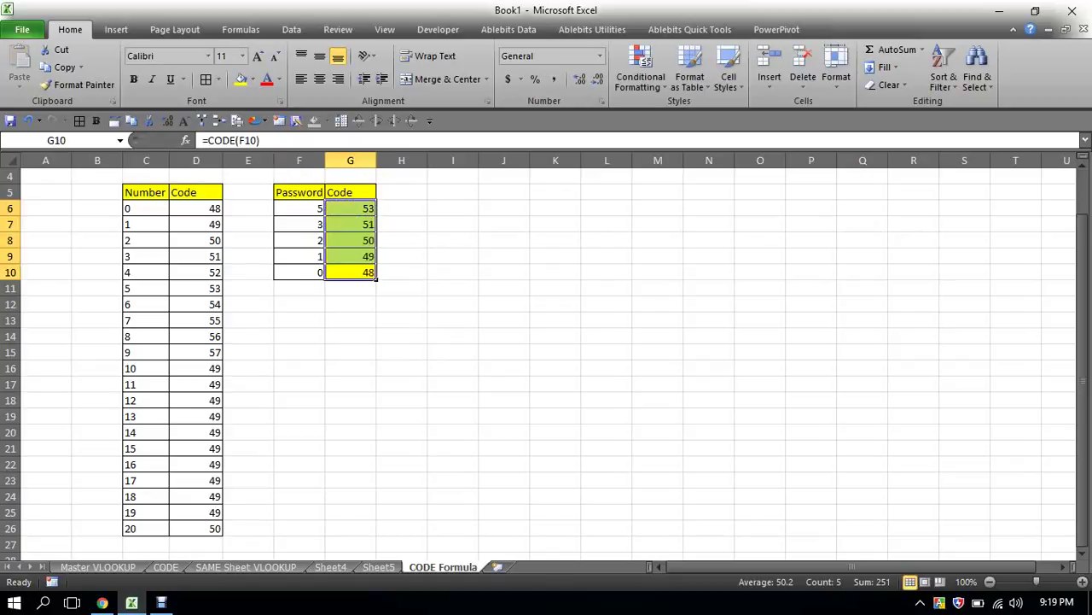
left_click(350, 209)
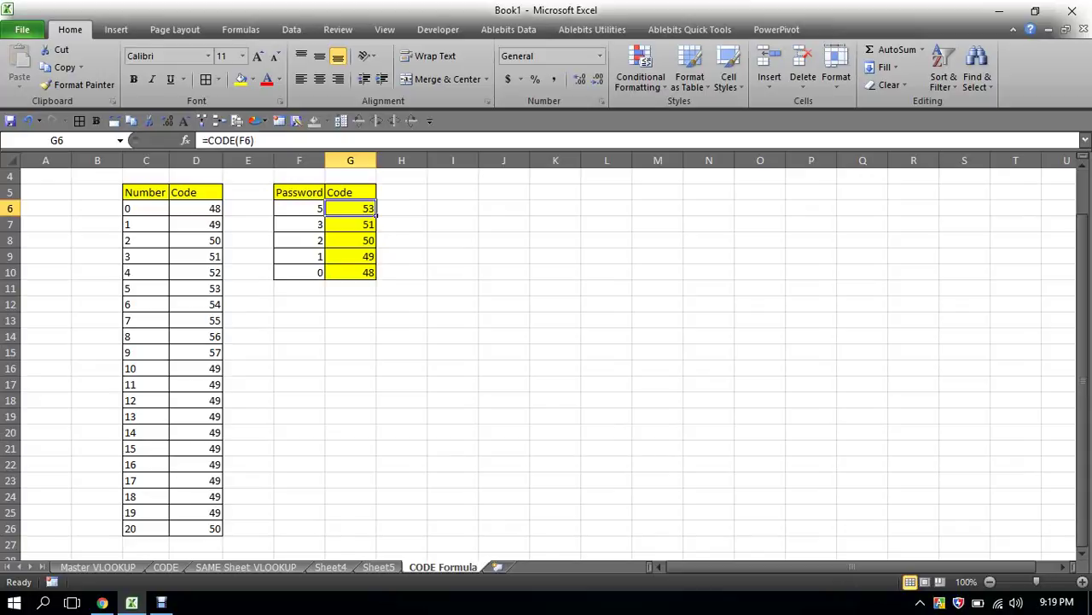
key("Down")
key("Down")
key("Down")
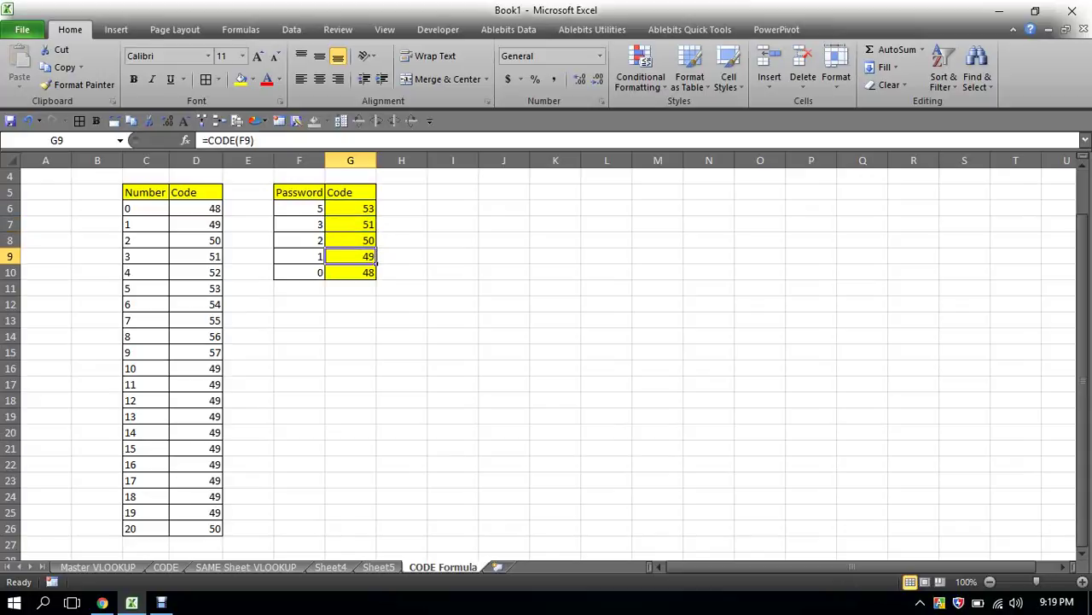
key("Down")
key("Down")
key("Right")
key("Right")
key("Right")
scroll(546, 358, "up", 1)
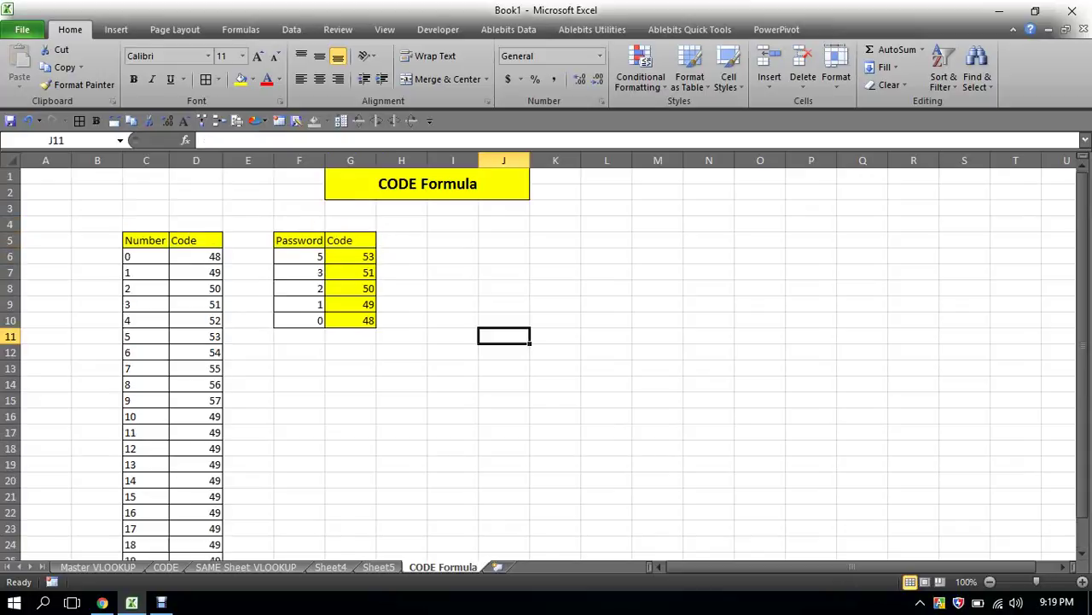